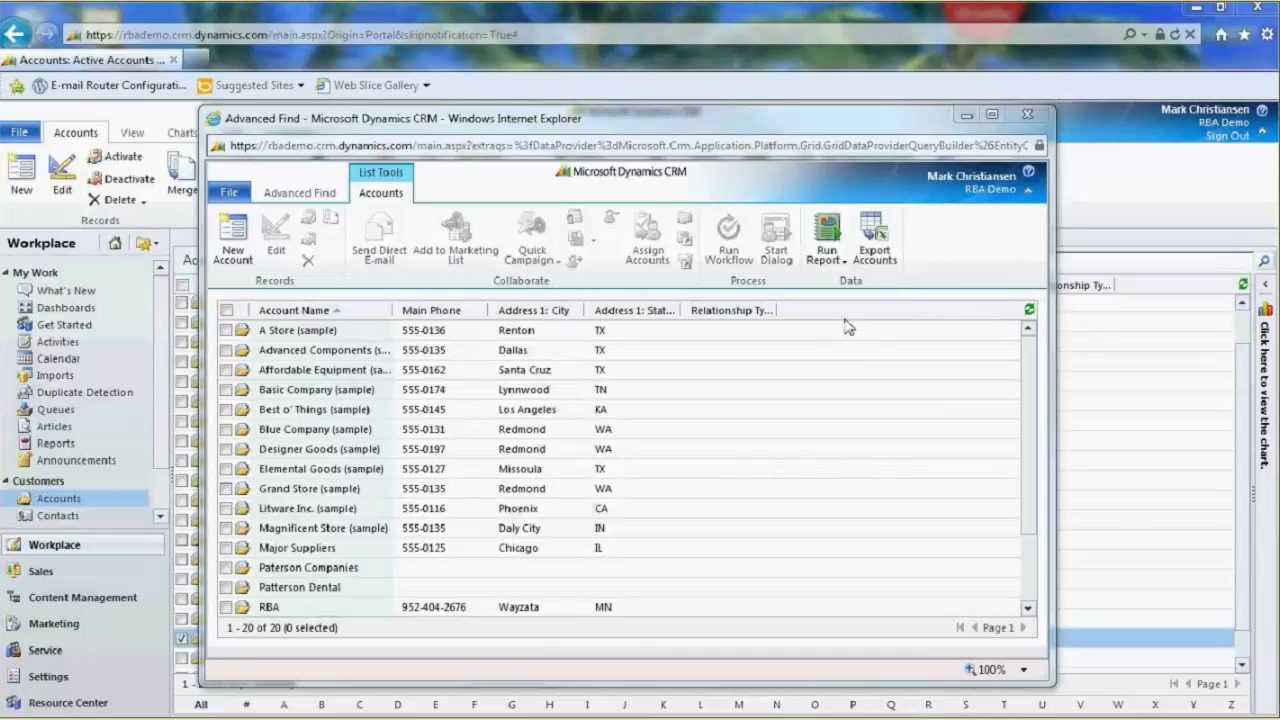
- Export the accounts to Excel with 'Make this data available for re-importing' checked
{"action": "left_click", "coordinate": [889, 258]}
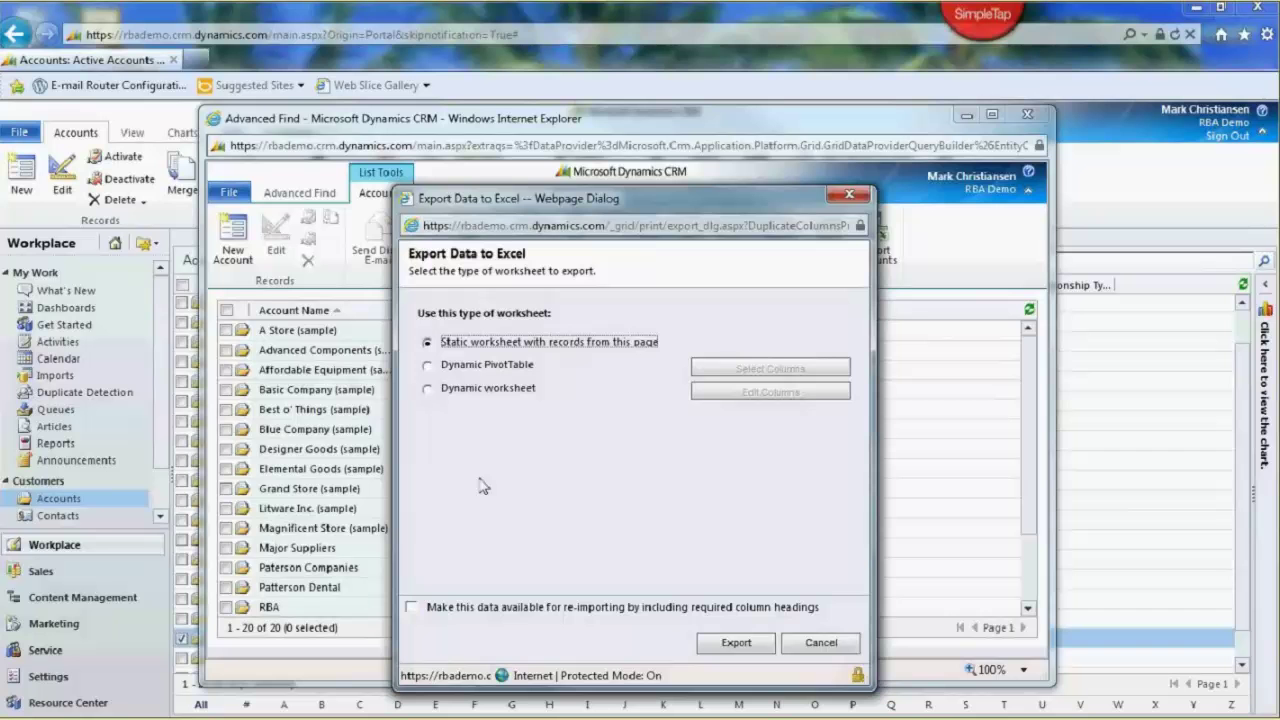
{"action": "left_click", "coordinate": [411, 608]}
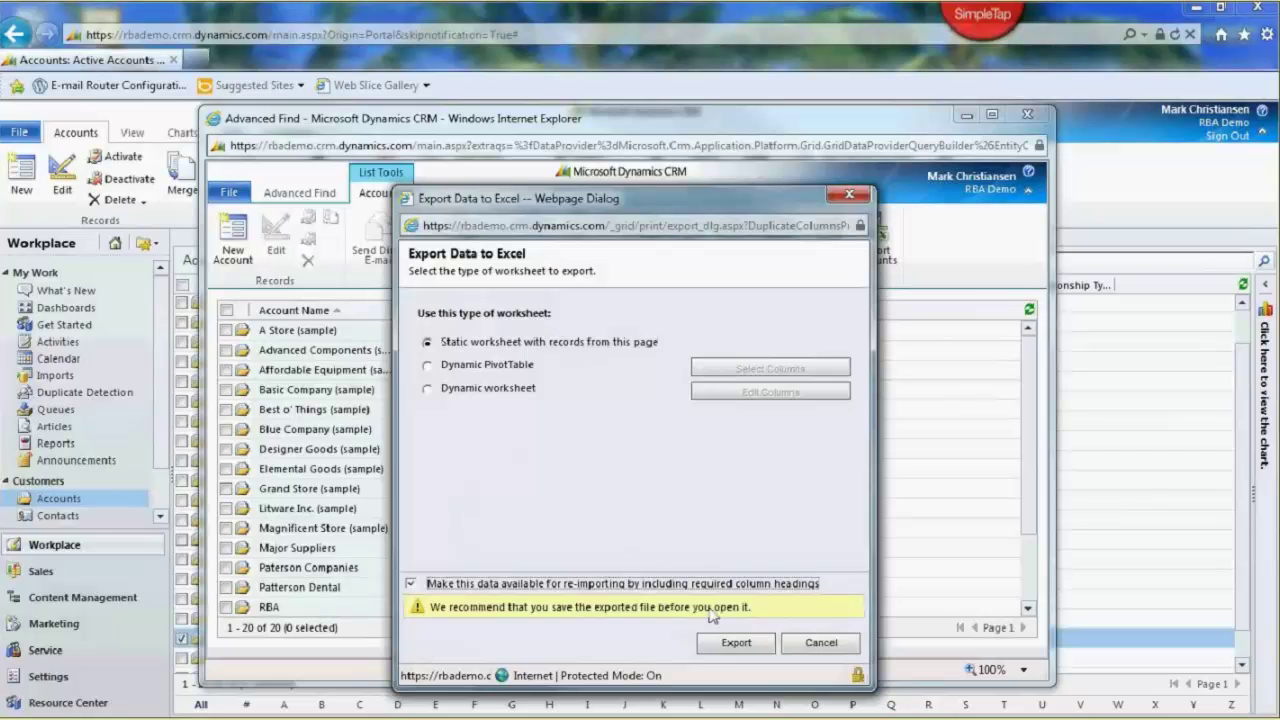
{"action": "left_click", "coordinate": [735, 646]}
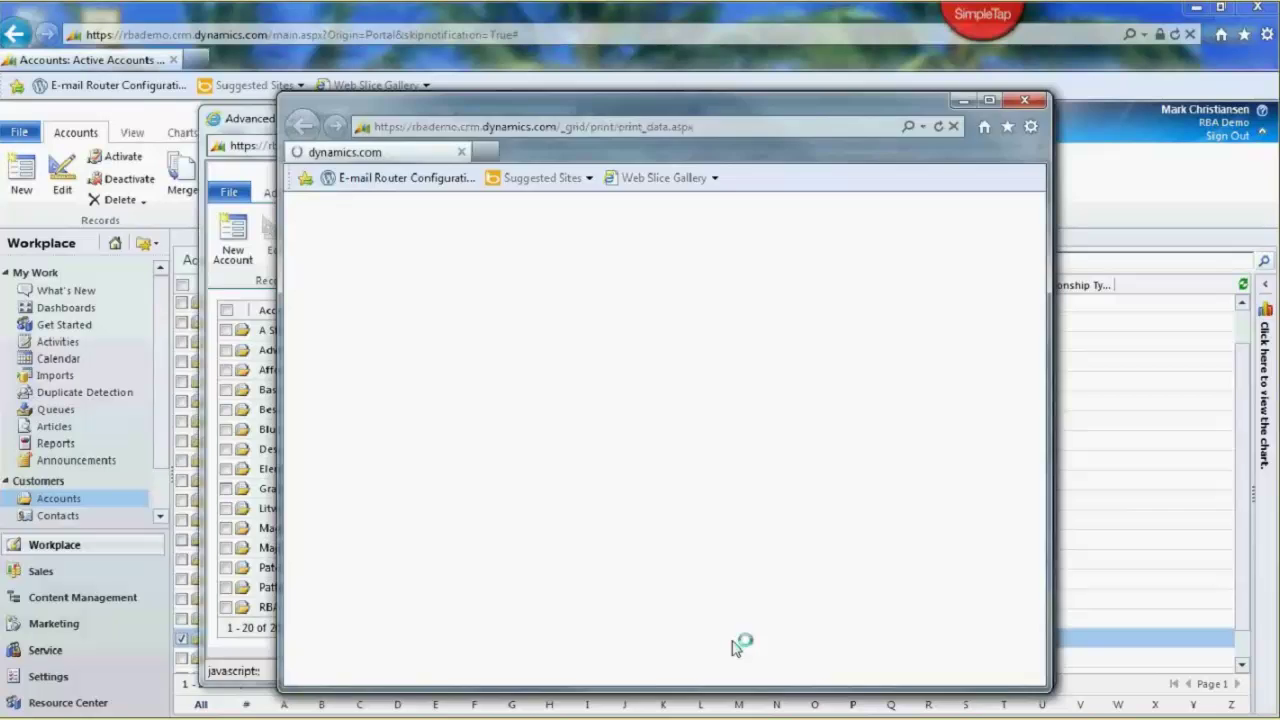
- Save the export as For Re-import - Account Advanced Find View.xml on the Desktop
{"action": "left_click", "coordinate": [859, 659]}
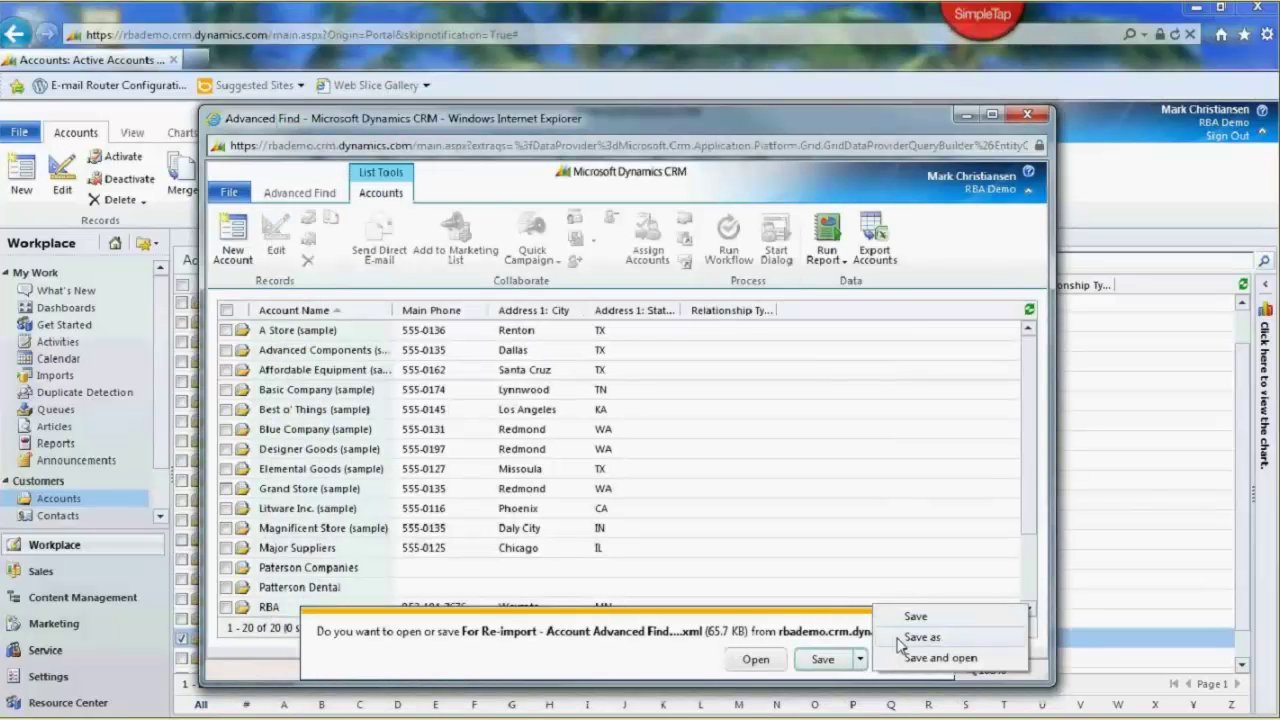
{"action": "left_click", "coordinate": [899, 641]}
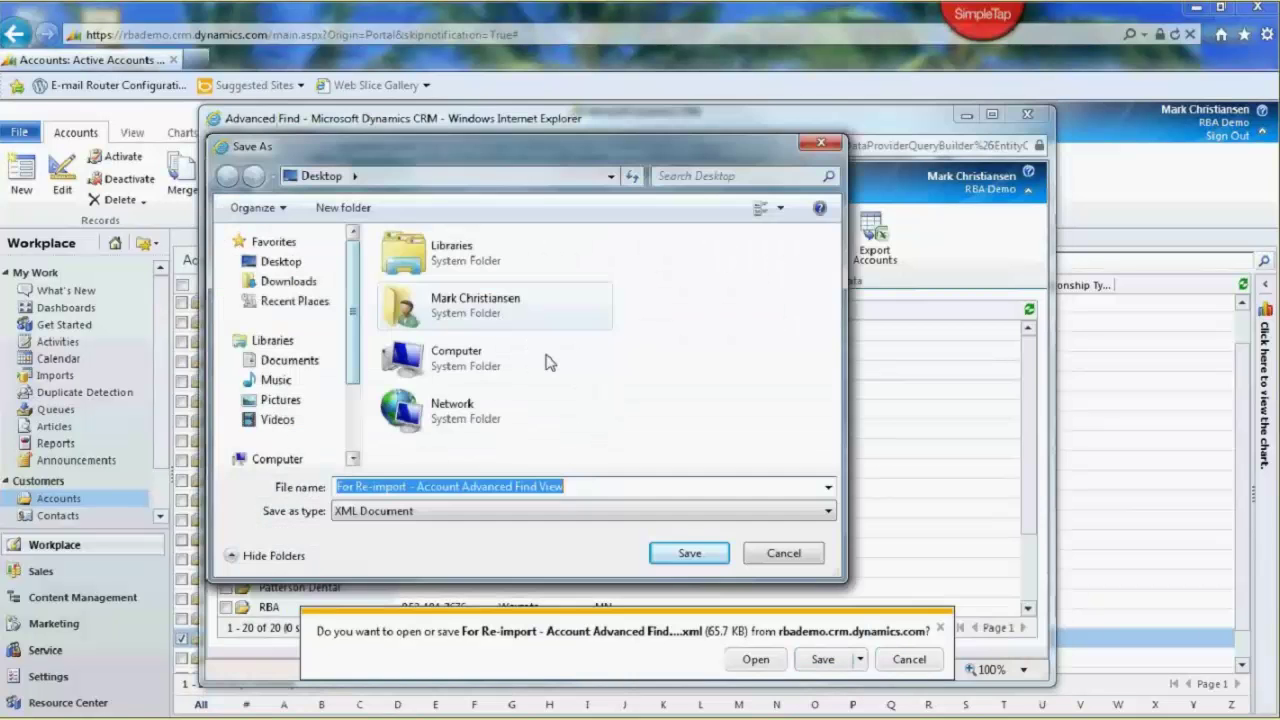
{"action": "left_click", "coordinate": [688, 555]}
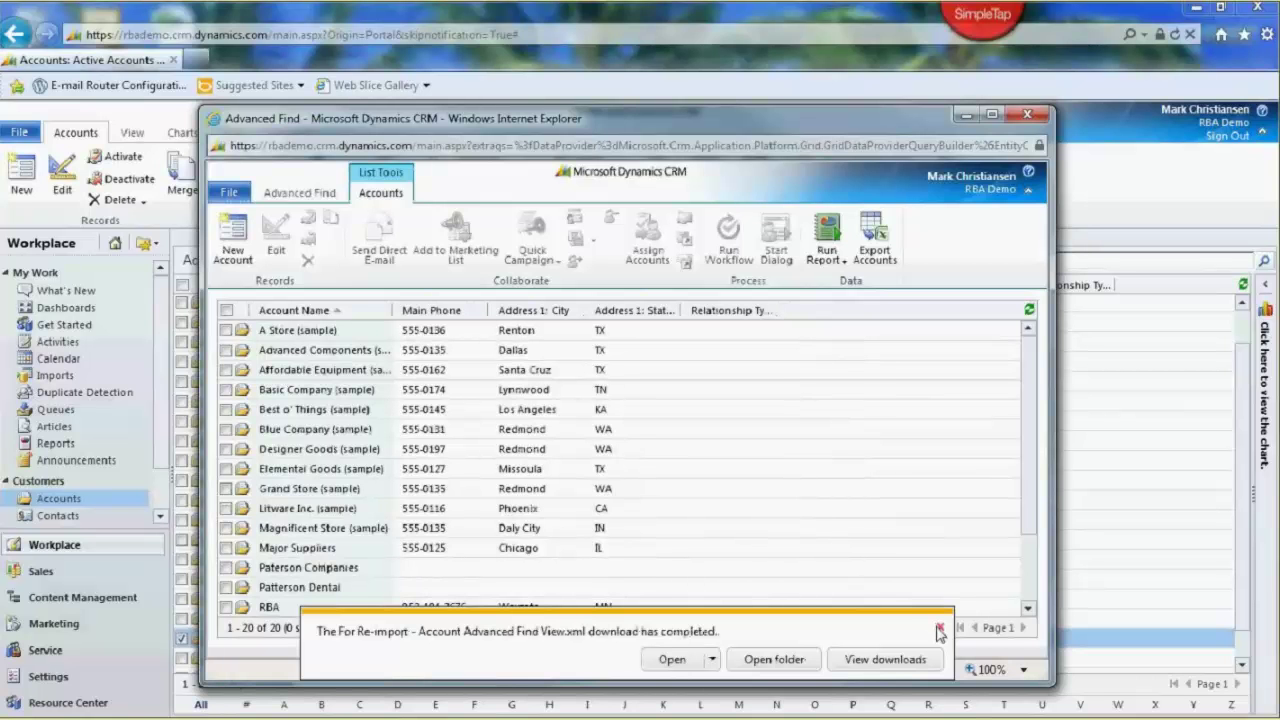
{"action": "mouse_move", "coordinate": [671, 712]}
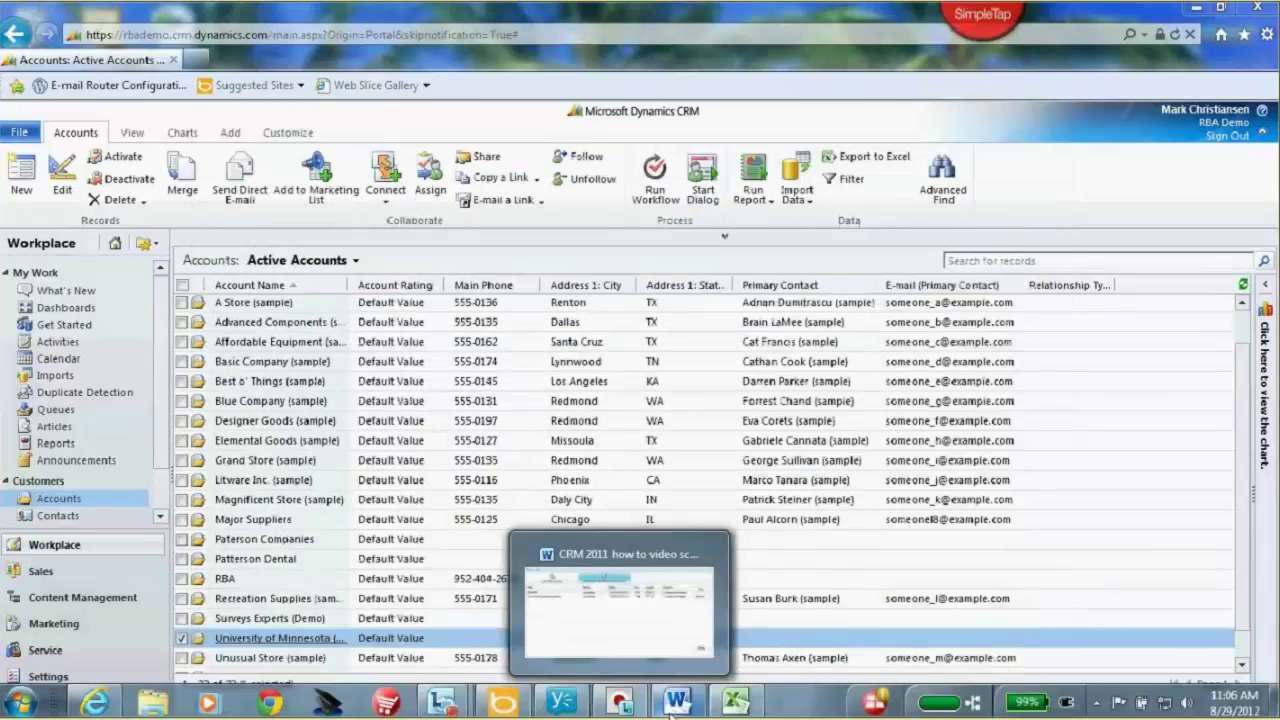
- In Excel 2010, open For Re-import - Account Advanced Find View from the Desktop
{"action": "left_click", "coordinate": [735, 702]}
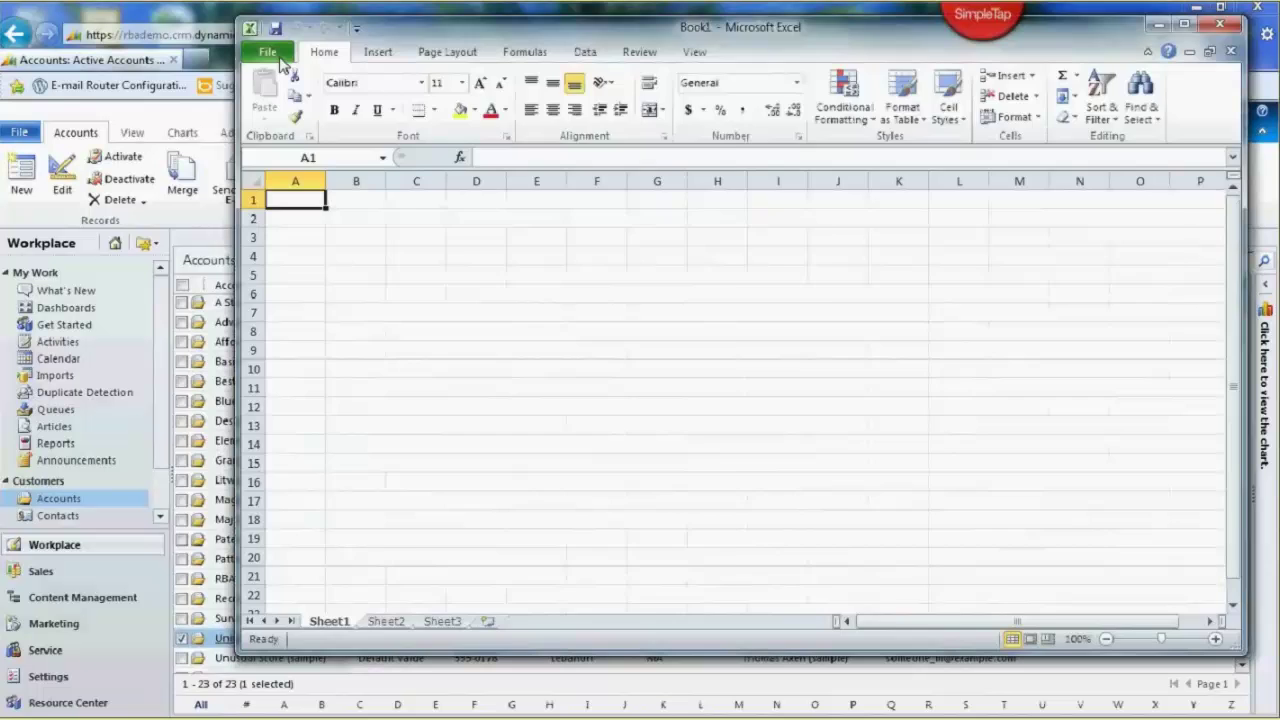
{"action": "left_click", "coordinate": [270, 56]}
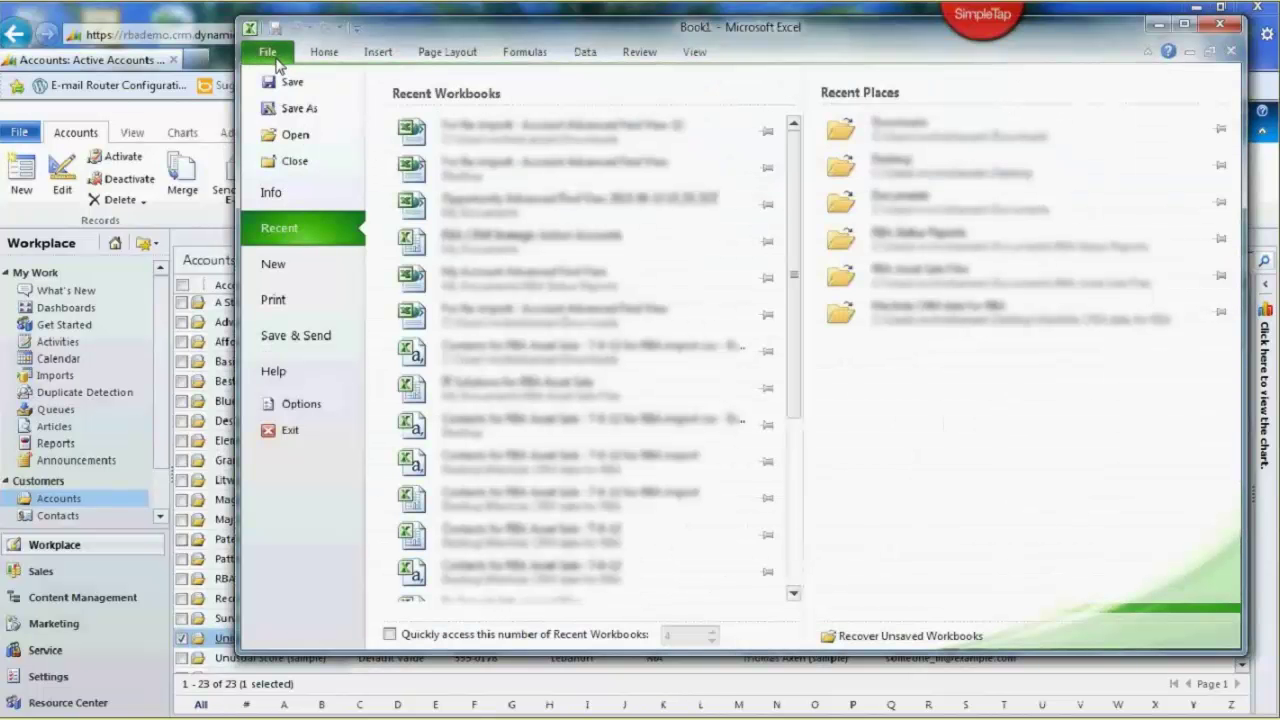
{"action": "key", "text": "Escape"}
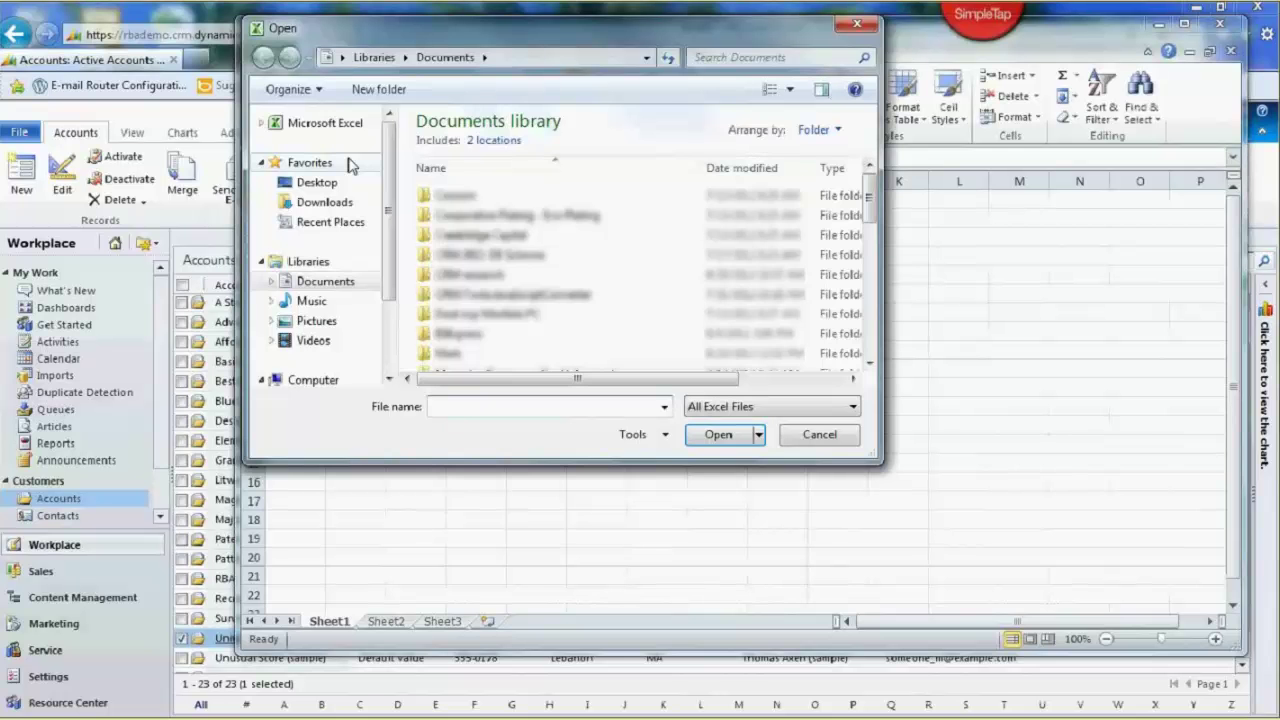
{"action": "left_click", "coordinate": [340, 182]}
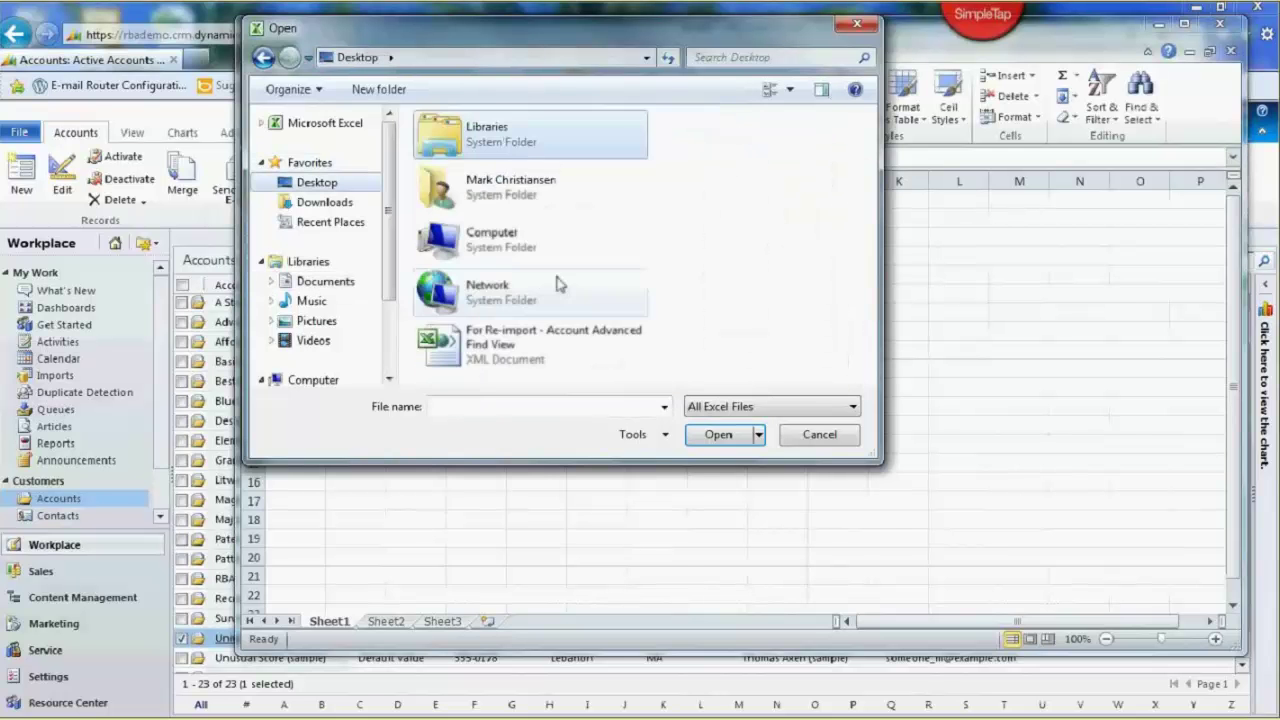
{"action": "left_click", "coordinate": [550, 340]}
{"action": "left_click", "coordinate": [717, 434]}
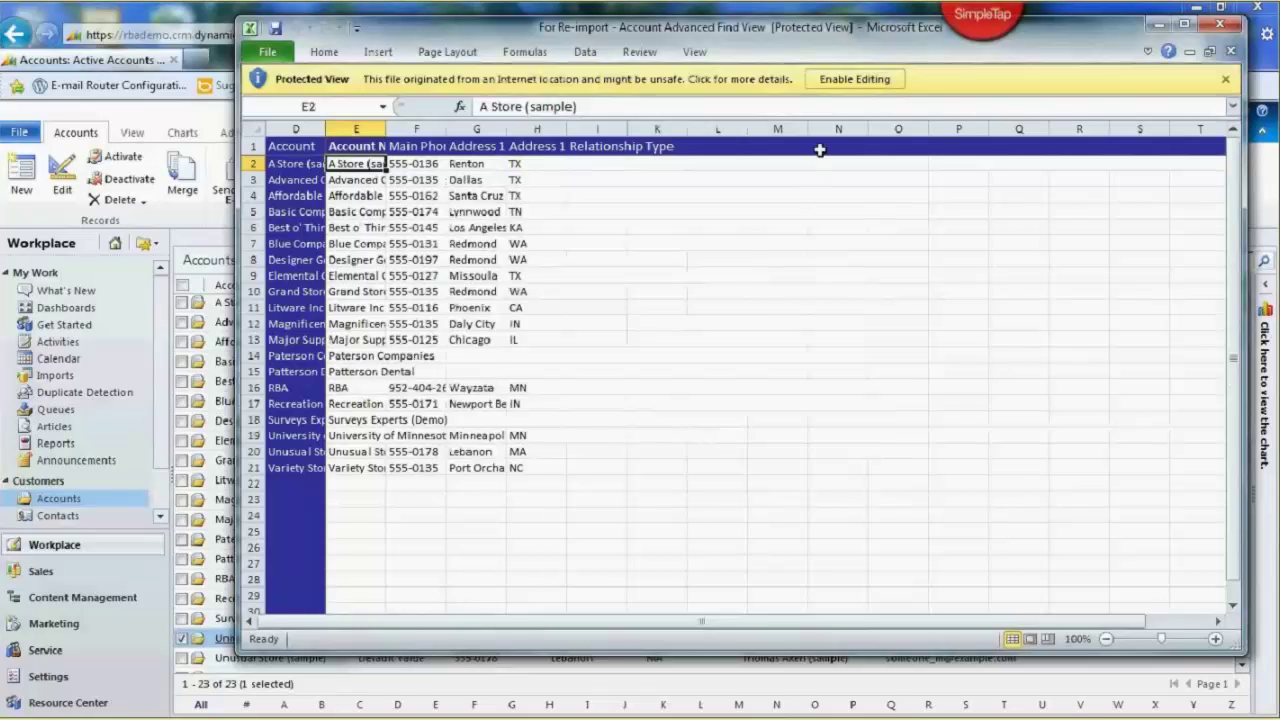
- Enable editing, widen column H to show its address heading, and select cell I2
{"action": "left_click", "coordinate": [870, 86]}
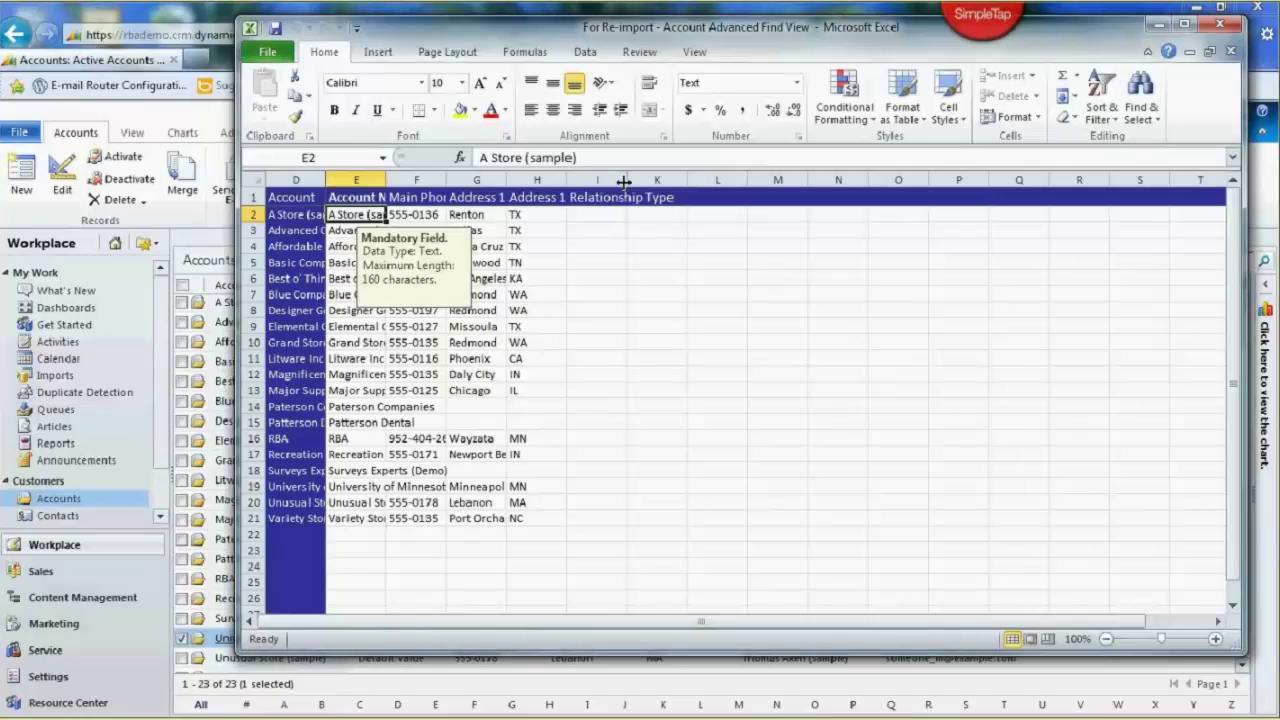
{"action": "left_click", "coordinate": [623, 182]}
{"action": "left_click_drag", "start_coordinate": [567, 180], "coordinate": [593, 180]}
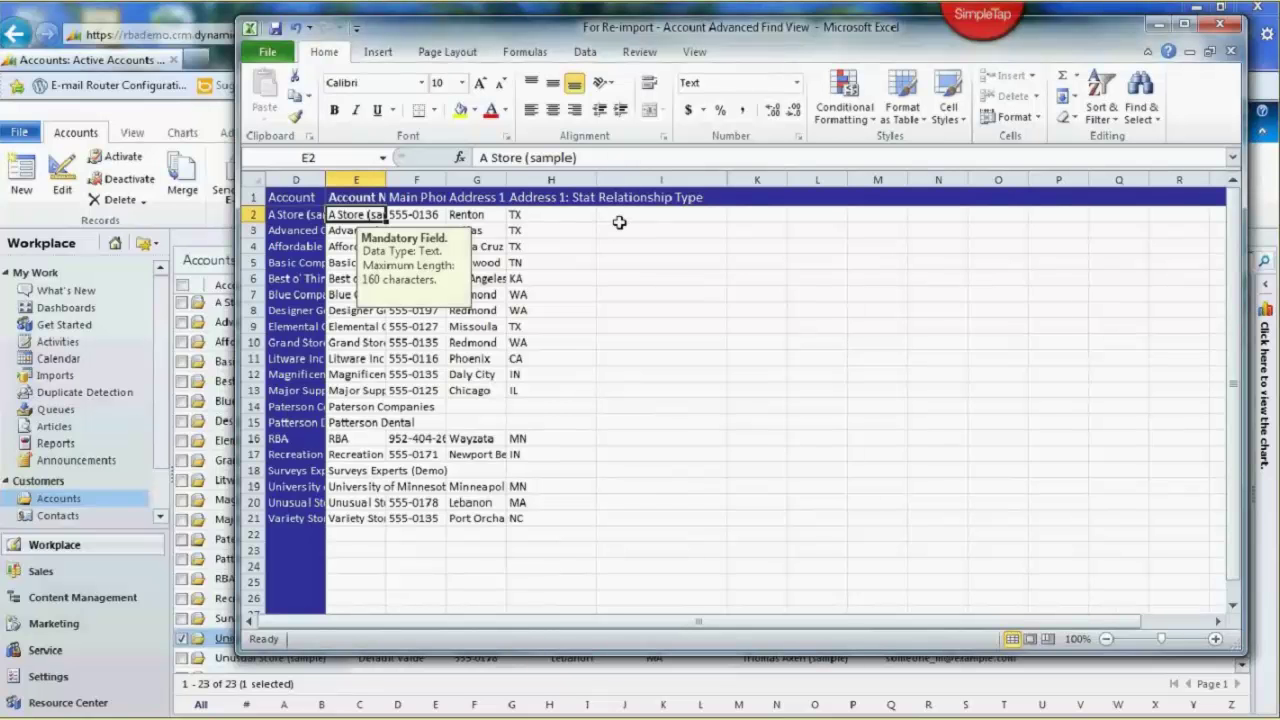
{"action": "left_click", "coordinate": [623, 216]}
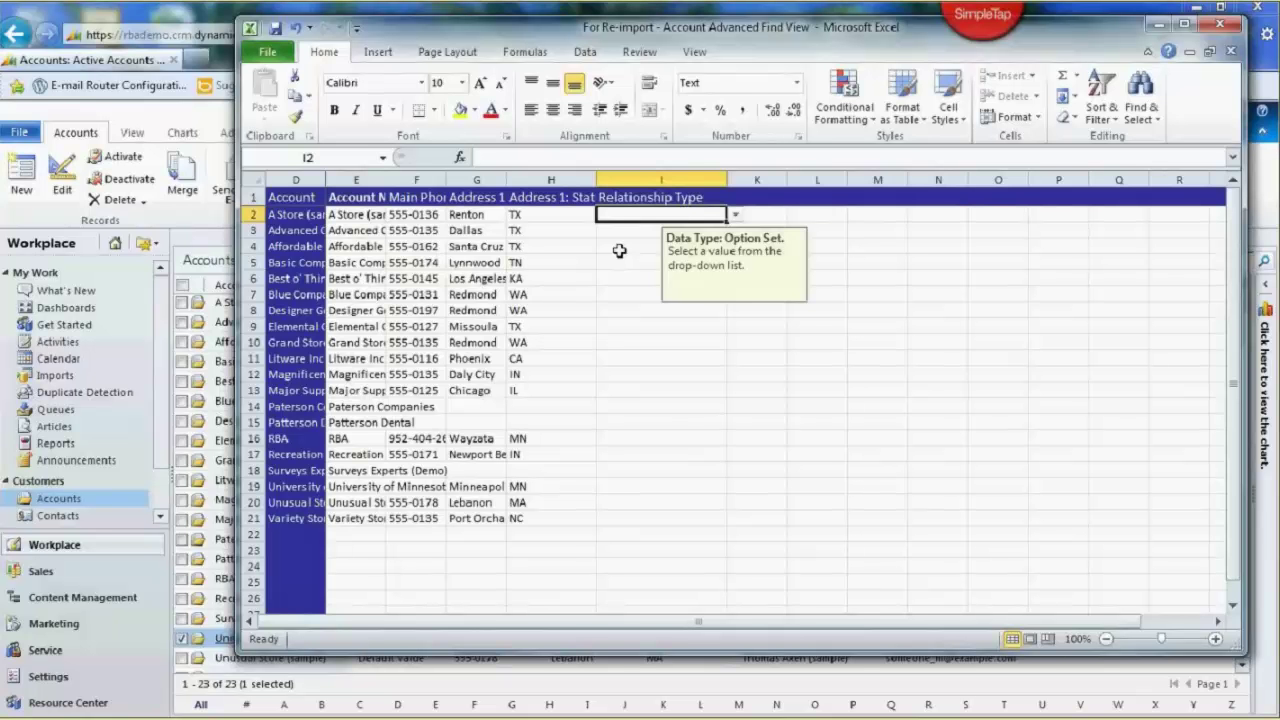
- Set I2 to Prospect, fill it down through I21 with Ctrl+D, then save and close the workbook
{"action": "left_click", "coordinate": [735, 215]}
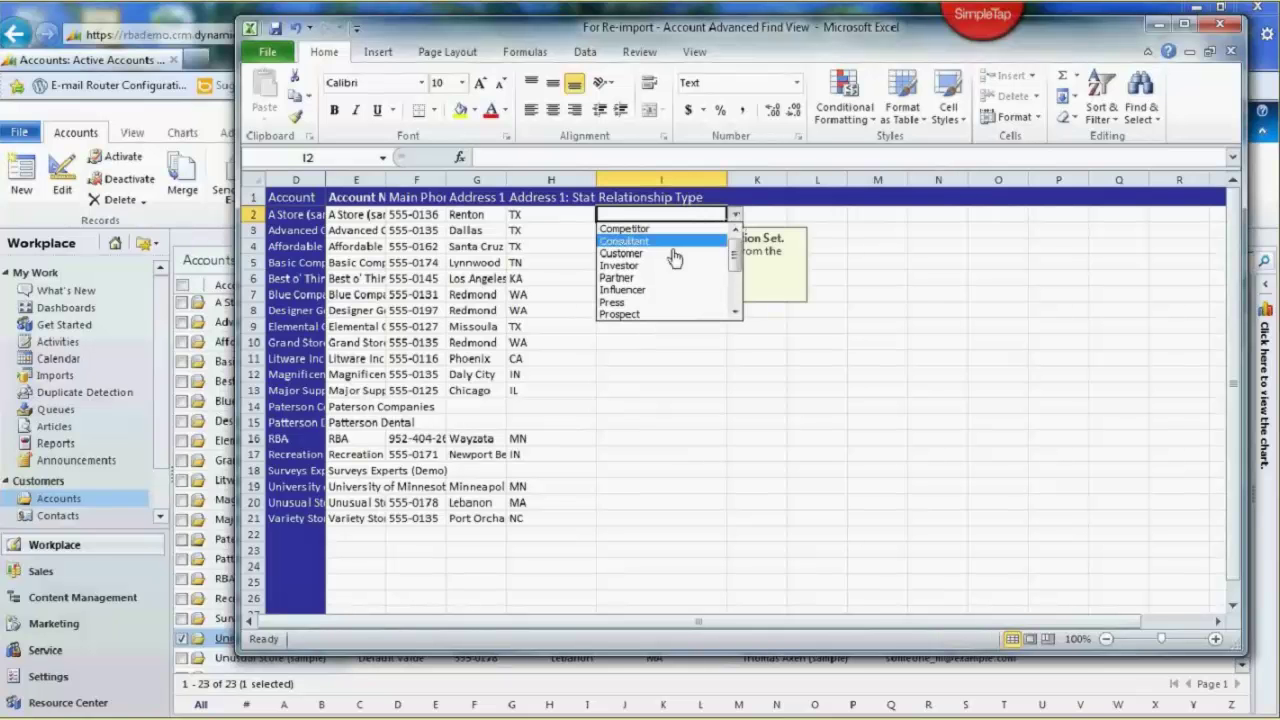
{"action": "left_click", "coordinate": [641, 314]}
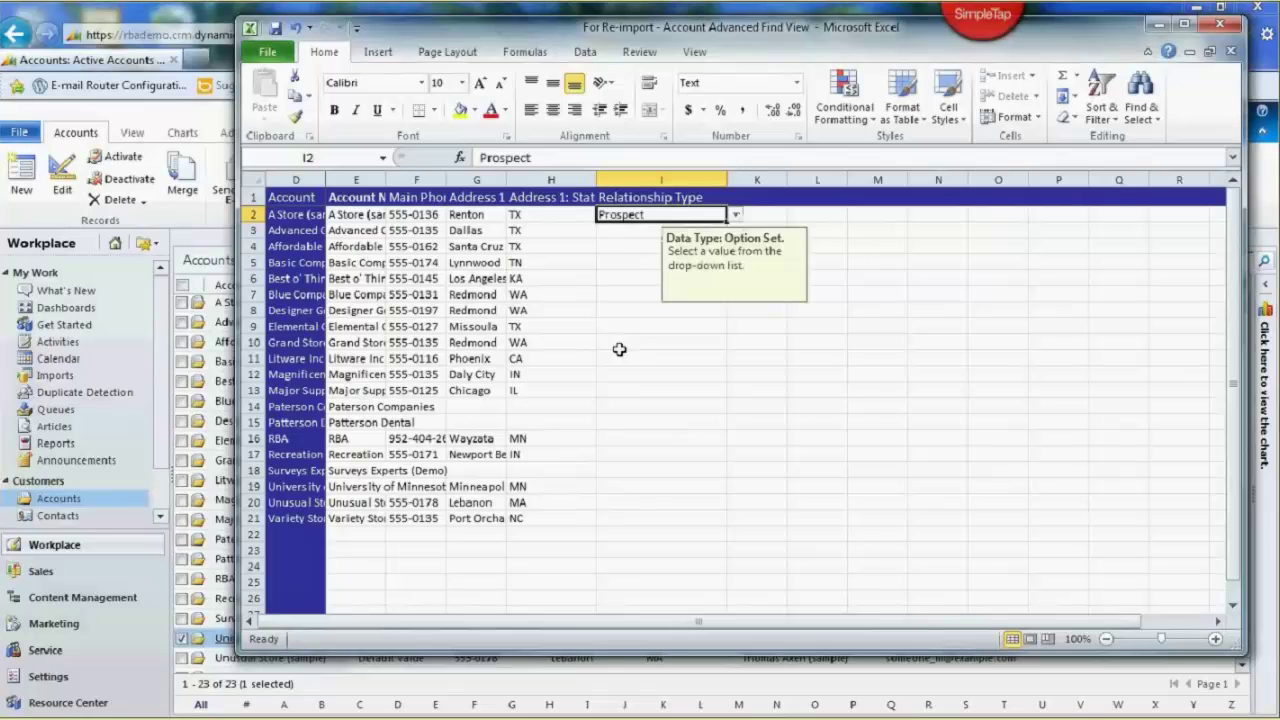
{"action": "left_click", "coordinate": [630, 230]}
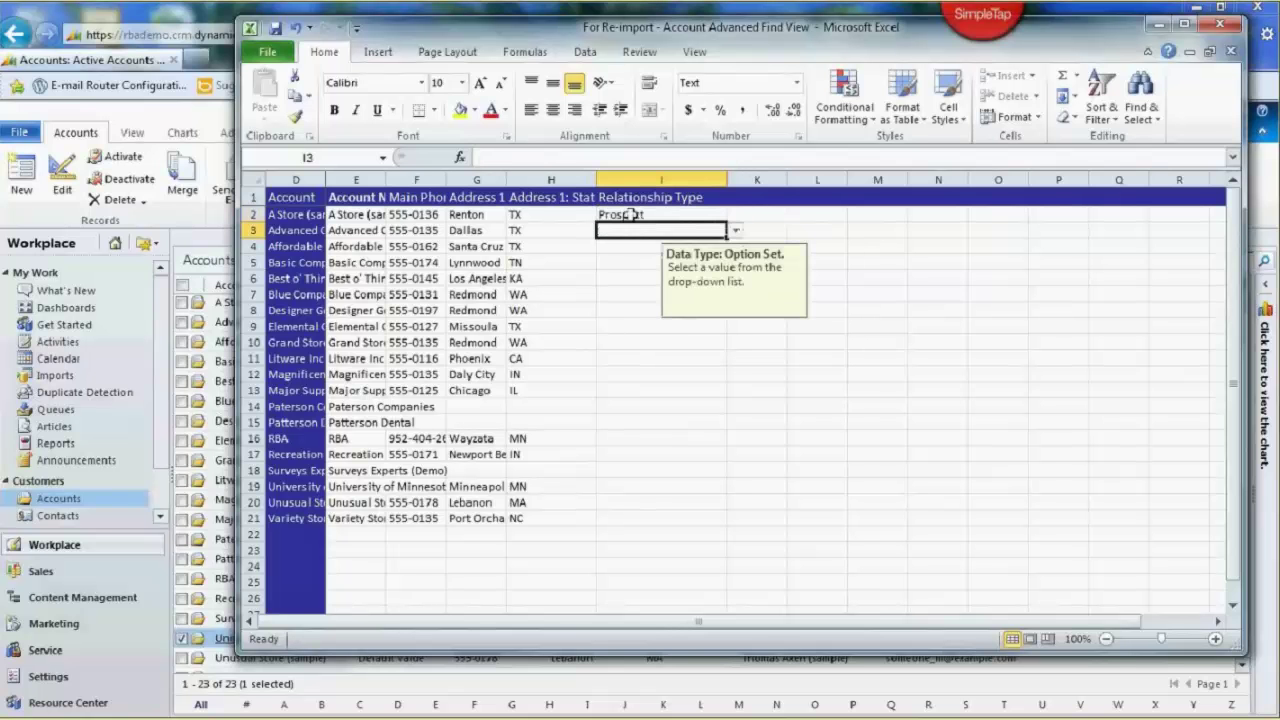
{"action": "left_click_drag", "start_coordinate": [630, 214], "coordinate": [654, 497]}
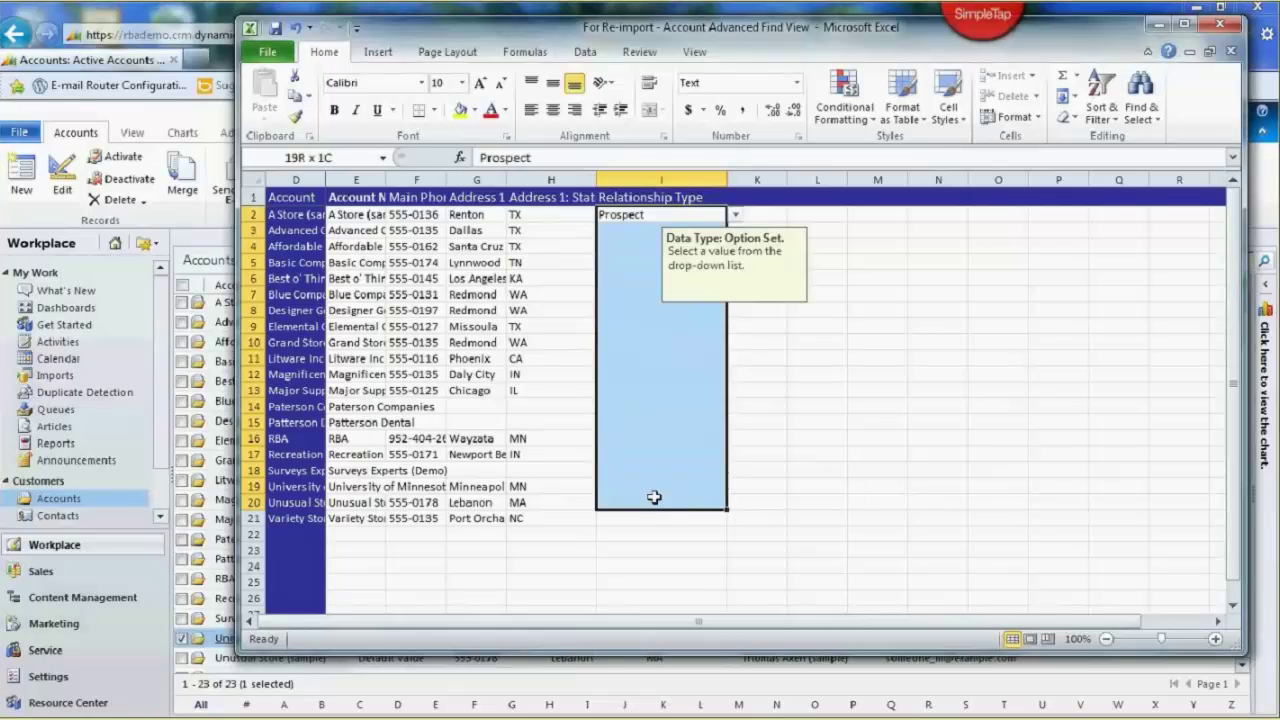
{"action": "left_click_drag", "start_coordinate": [654, 497], "coordinate": [662, 518]}
{"action": "key", "text": "ctrl+d"}
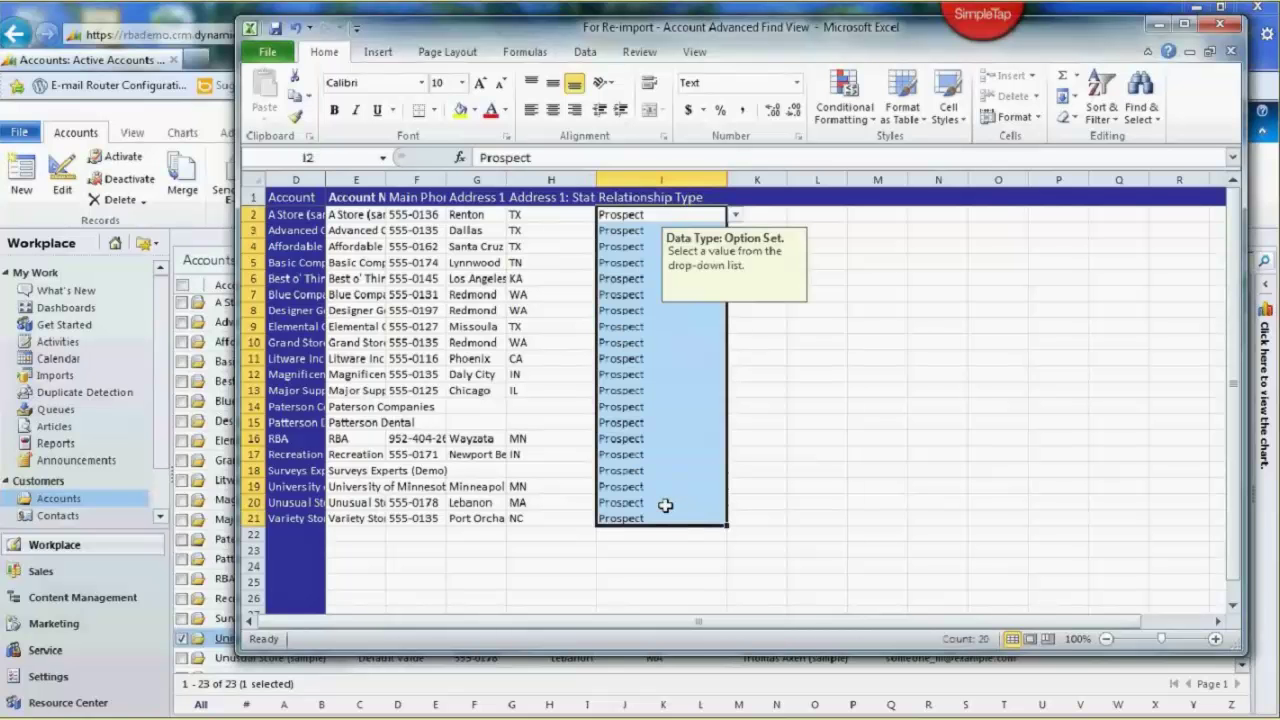
{"action": "left_click", "coordinate": [279, 31]}
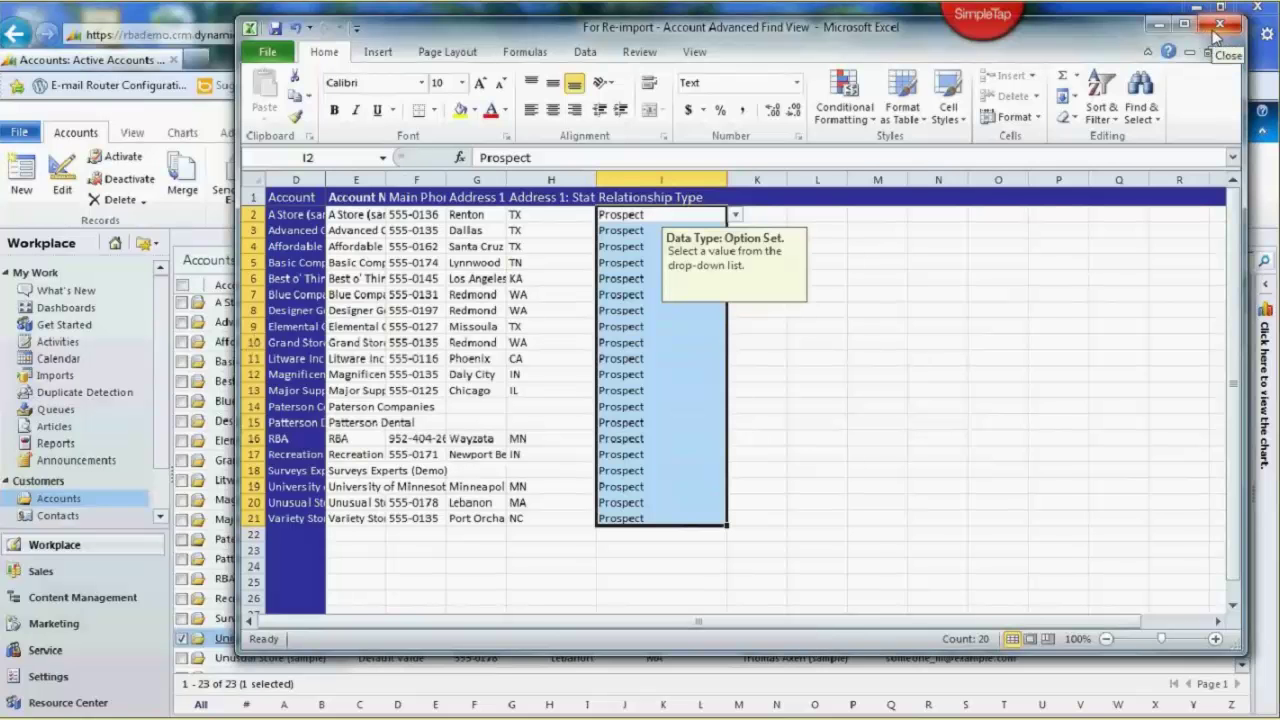
{"action": "left_click", "coordinate": [1215, 31]}
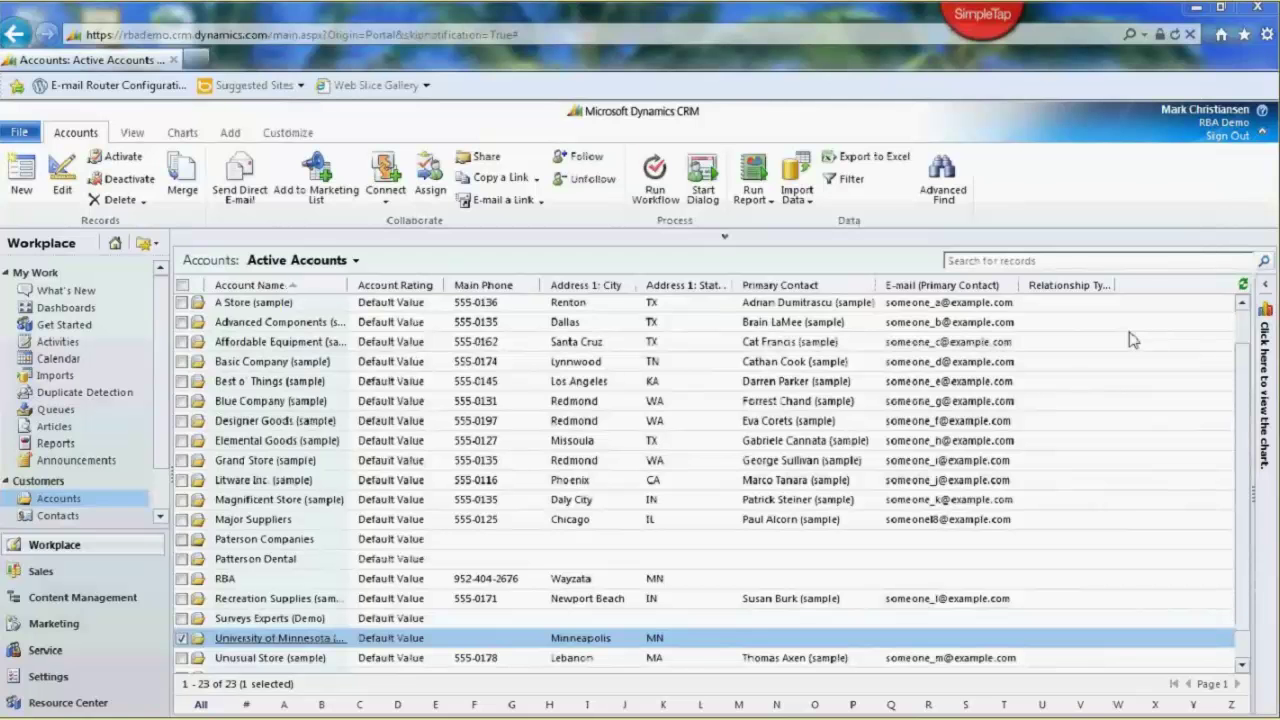
- Start Import Data and choose For Re-import - Account Advanced Find View from the Desktop
{"action": "left_click", "coordinate": [811, 207]}
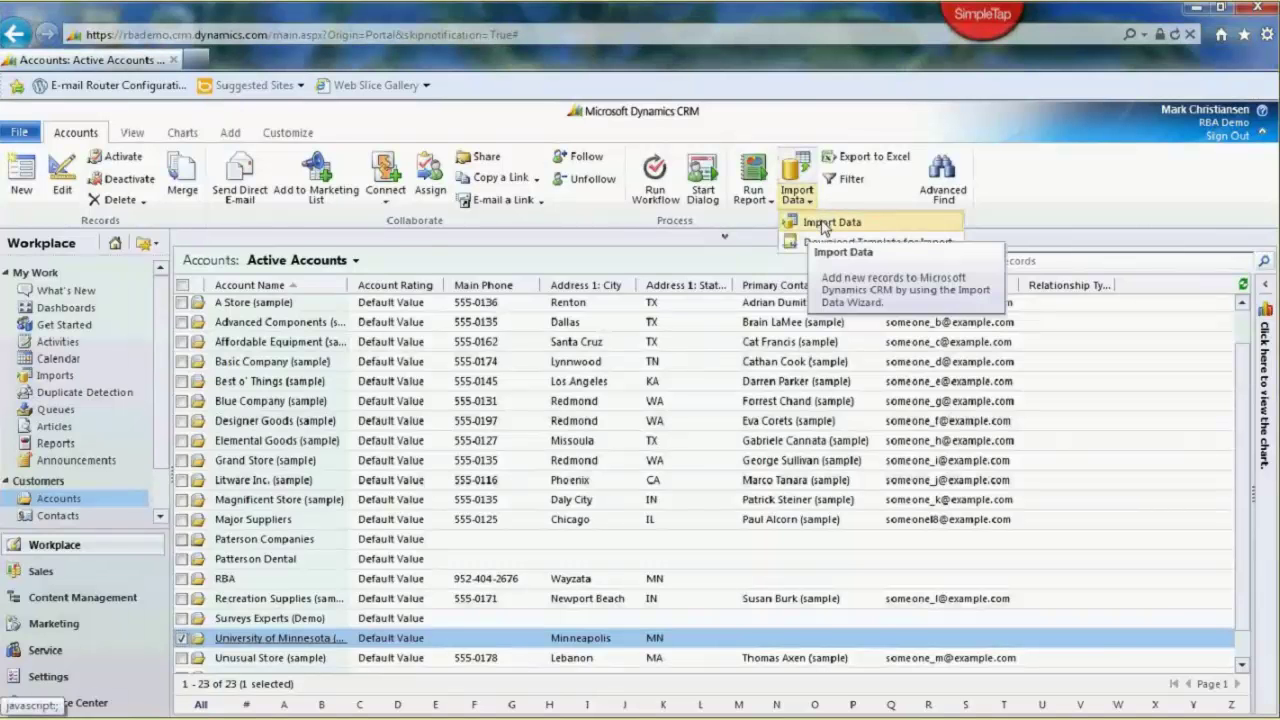
{"action": "left_click", "coordinate": [823, 224]}
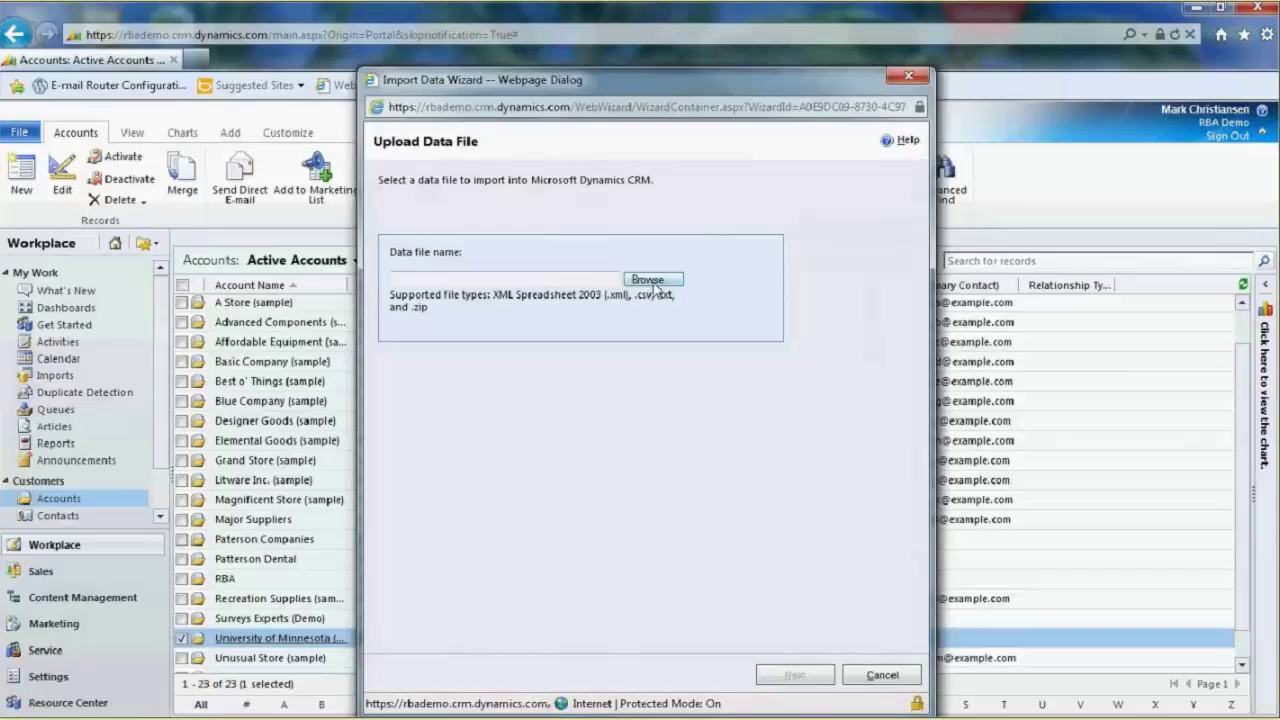
{"action": "left_click", "coordinate": [648, 281]}
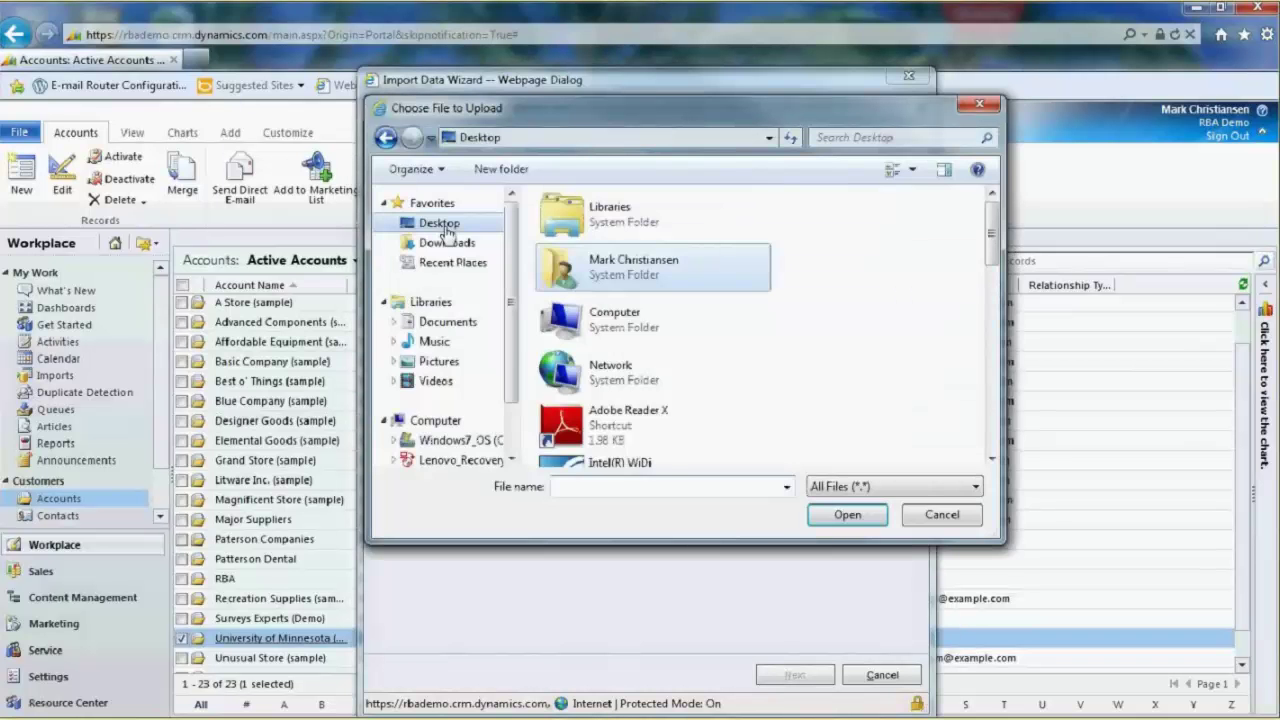
{"action": "scroll", "coordinate": [446, 232], "scroll_direction": "down", "scroll_amount": 1}
{"action": "scroll", "coordinate": [990, 280], "scroll_direction": "down", "scroll_amount": 3}
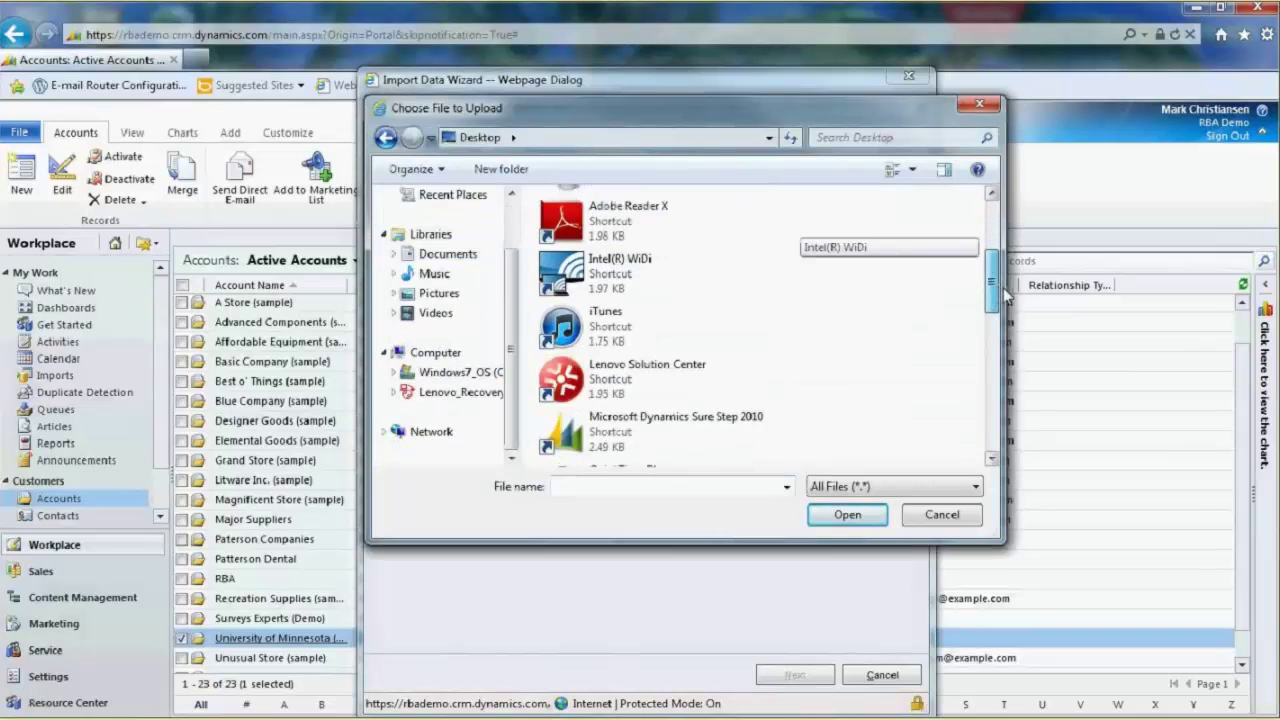
{"action": "left_click_drag", "start_coordinate": [1005, 293], "coordinate": [1030, 375]}
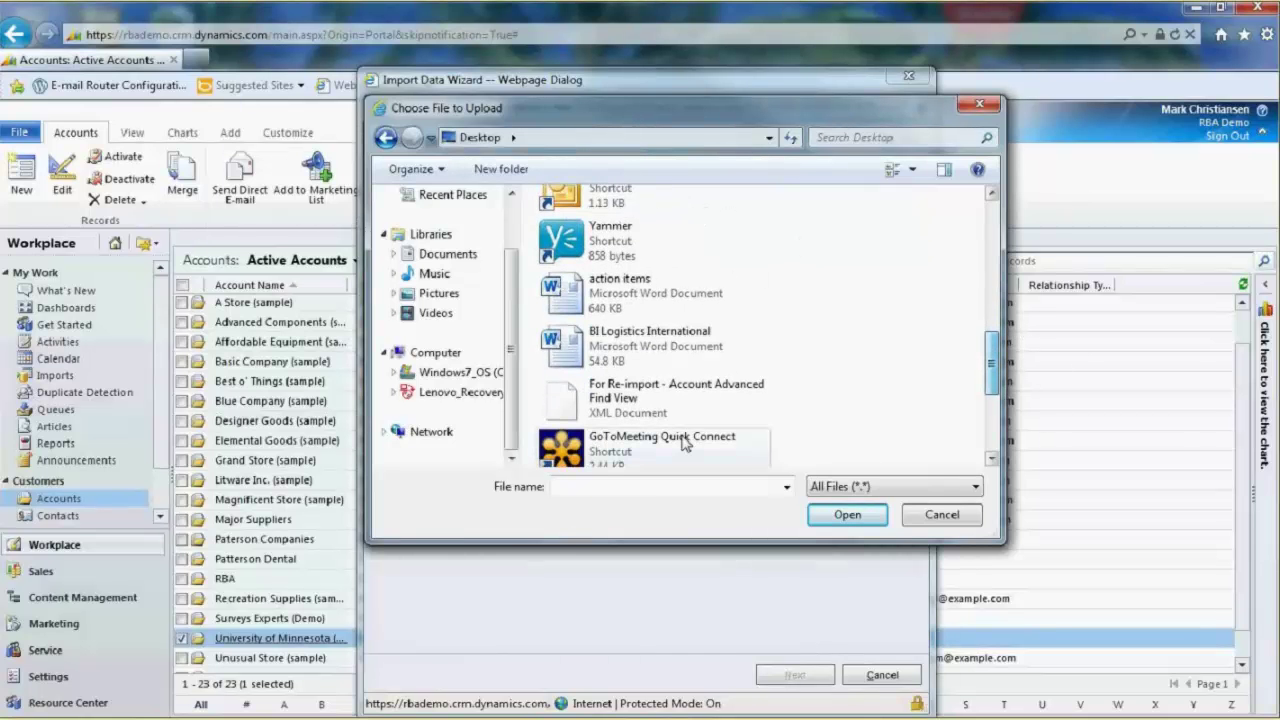
{"action": "double_click", "coordinate": [736, 390]}
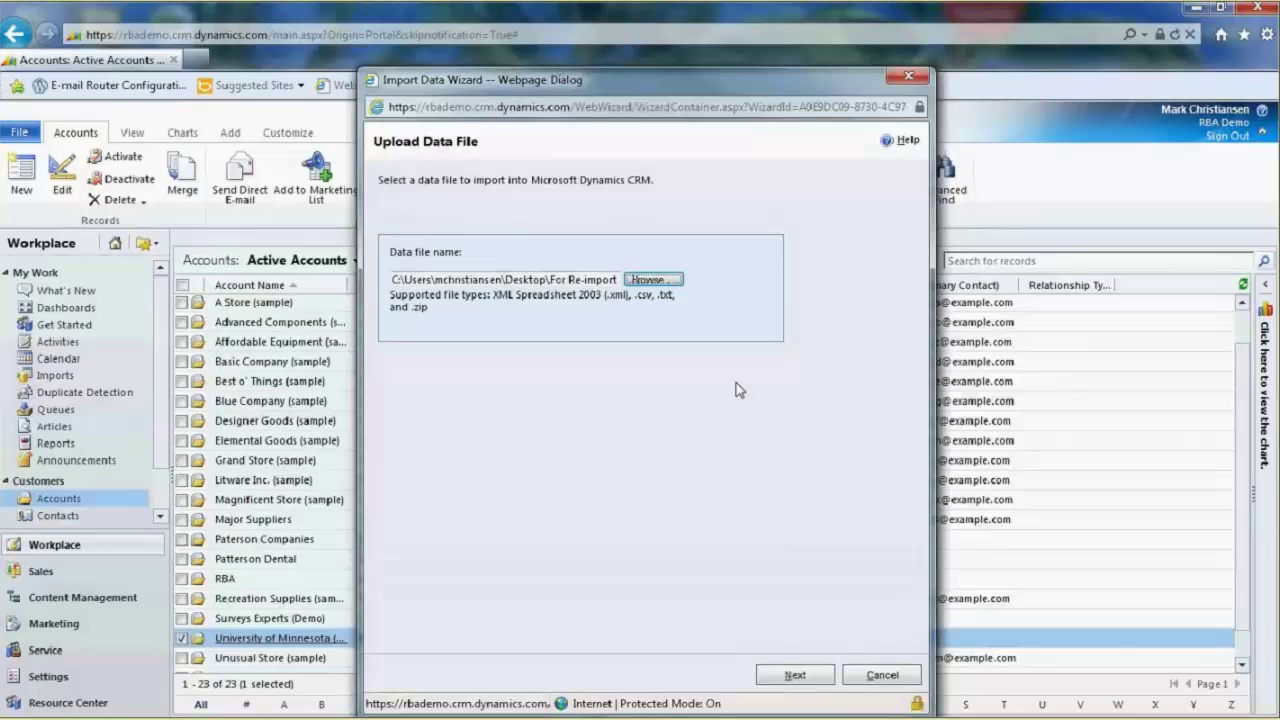
- Upload the file and submit the account data for import
{"action": "left_click", "coordinate": [806, 682]}
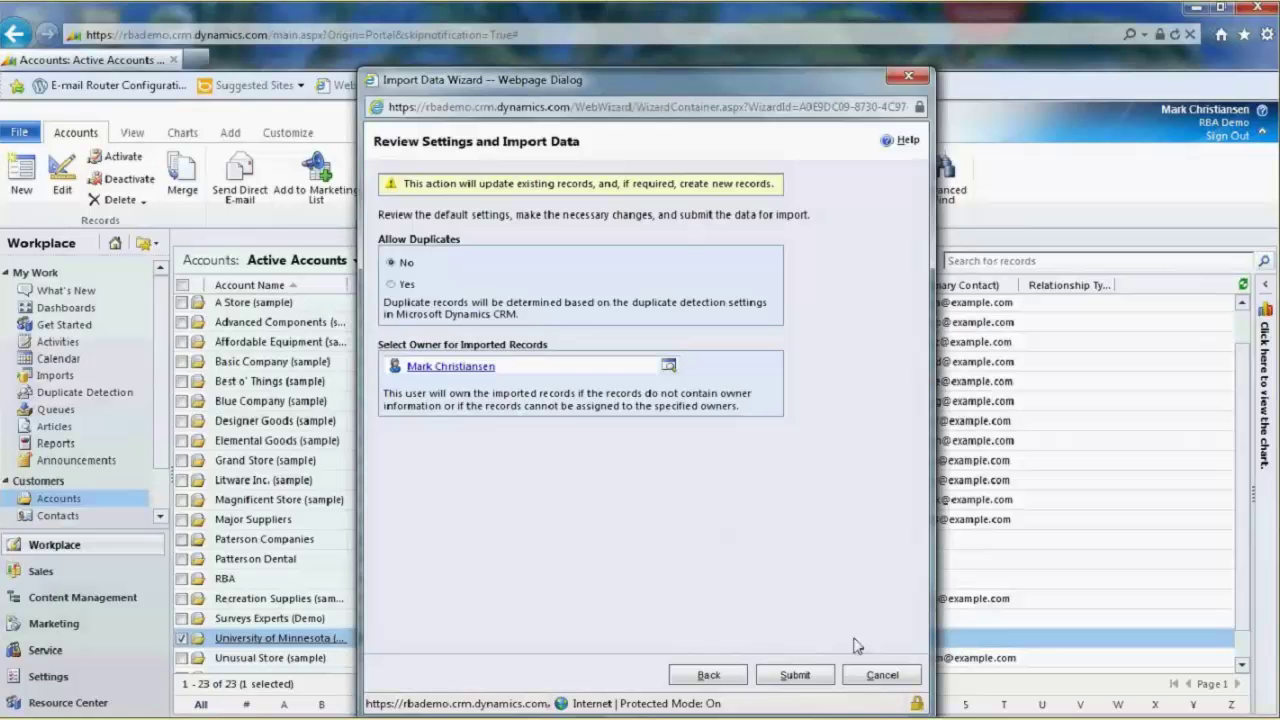
{"action": "left_click", "coordinate": [805, 680]}
{"action": "left_click", "coordinate": [804, 677]}
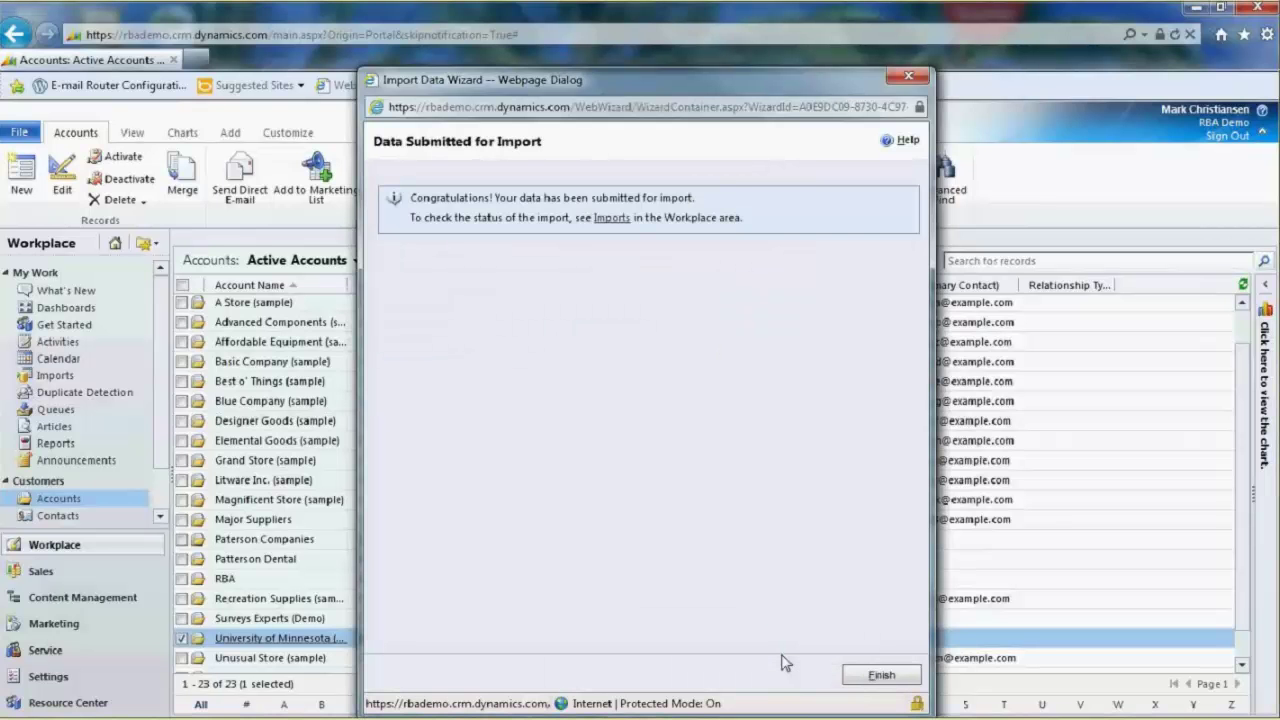
- Finish the Import Data Wizard and go to Imports under My Work in the Workplace
{"action": "left_click", "coordinate": [881, 673]}
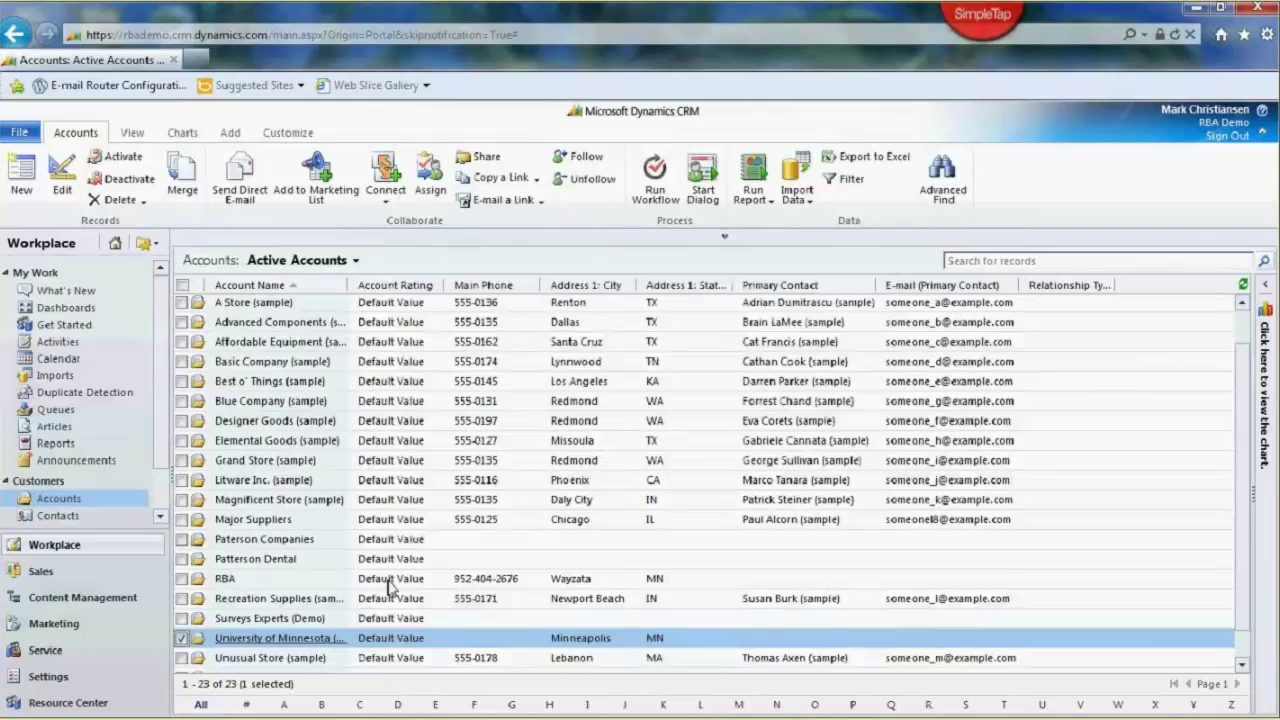
{"action": "left_click", "coordinate": [55, 376]}
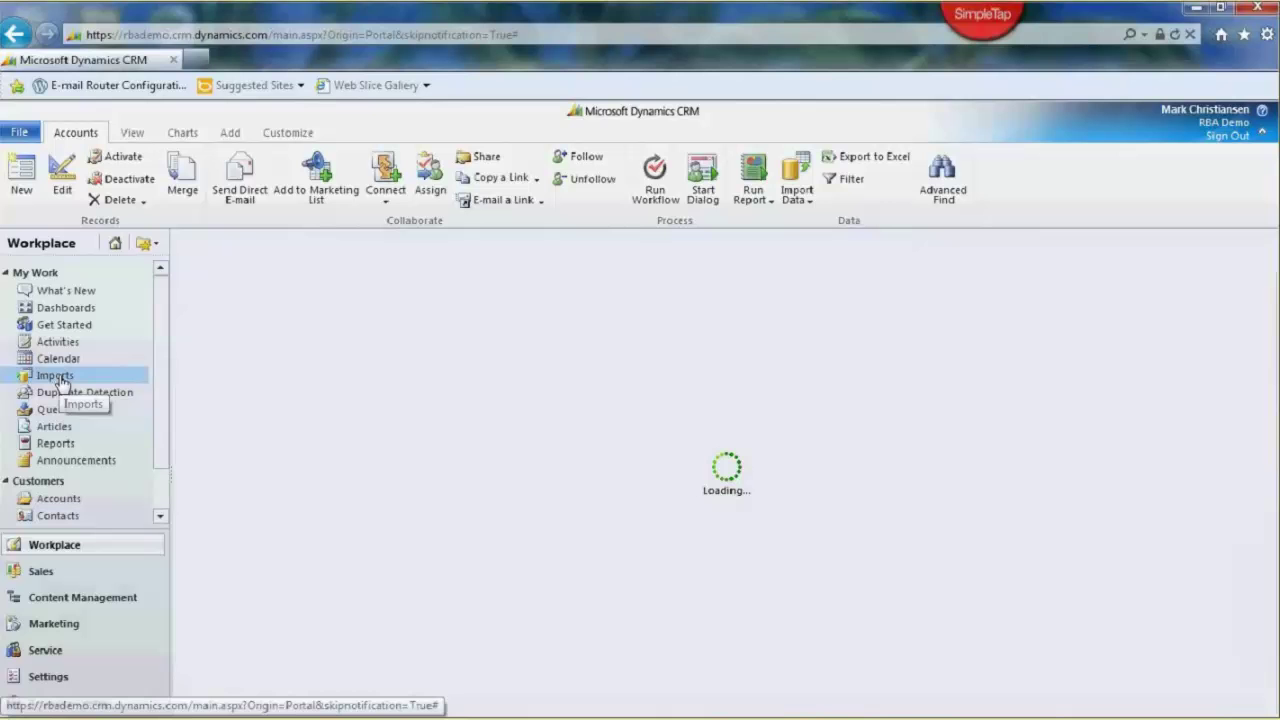